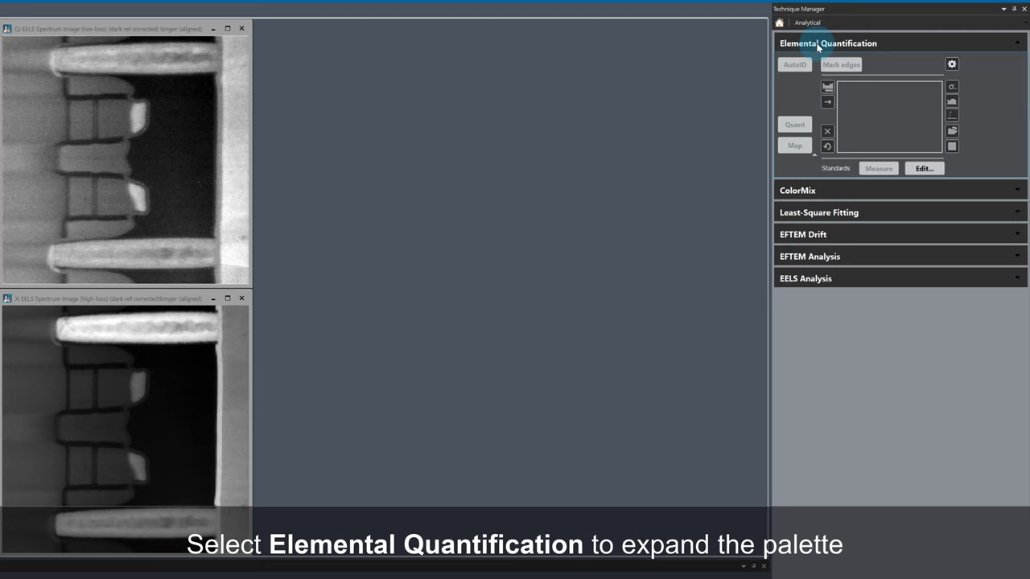
# Load the 'Semicon - Model based default' setup for N, Ti, O, Co, Cu, Ta, W, Si on the high-loss image.
pyautogui.click(149, 298)
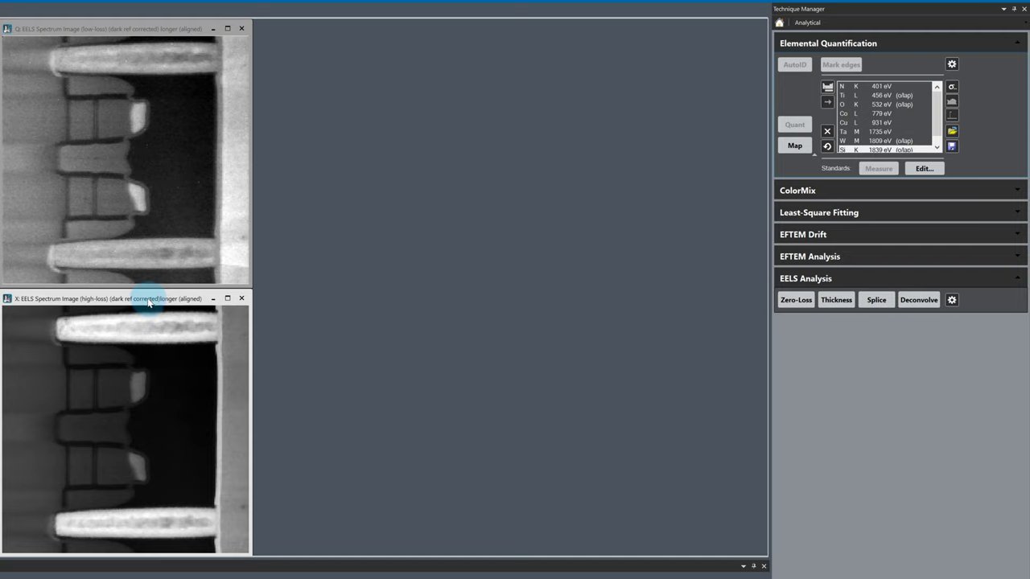
pyautogui.click(952, 132)
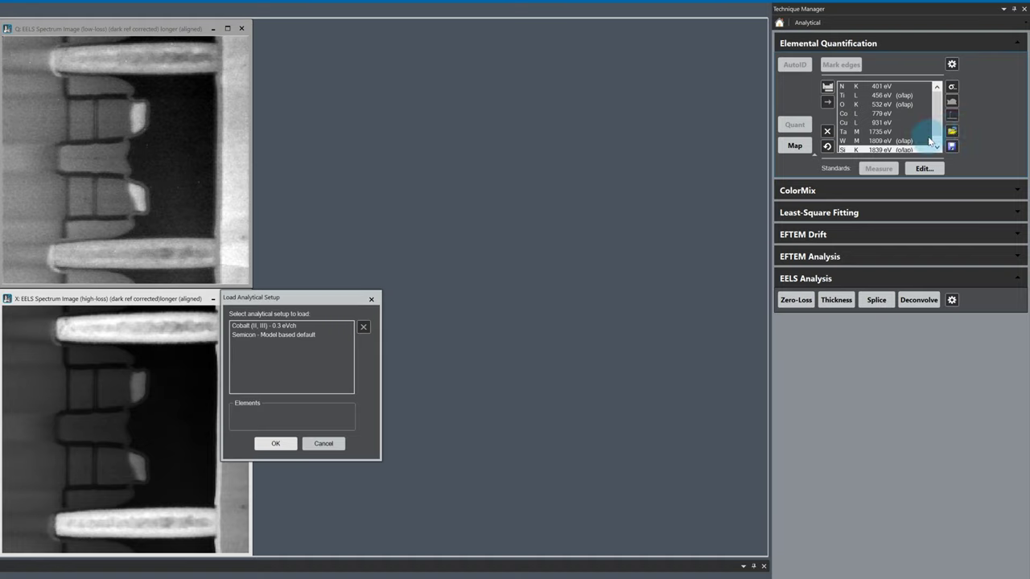
pyautogui.click(301, 337)
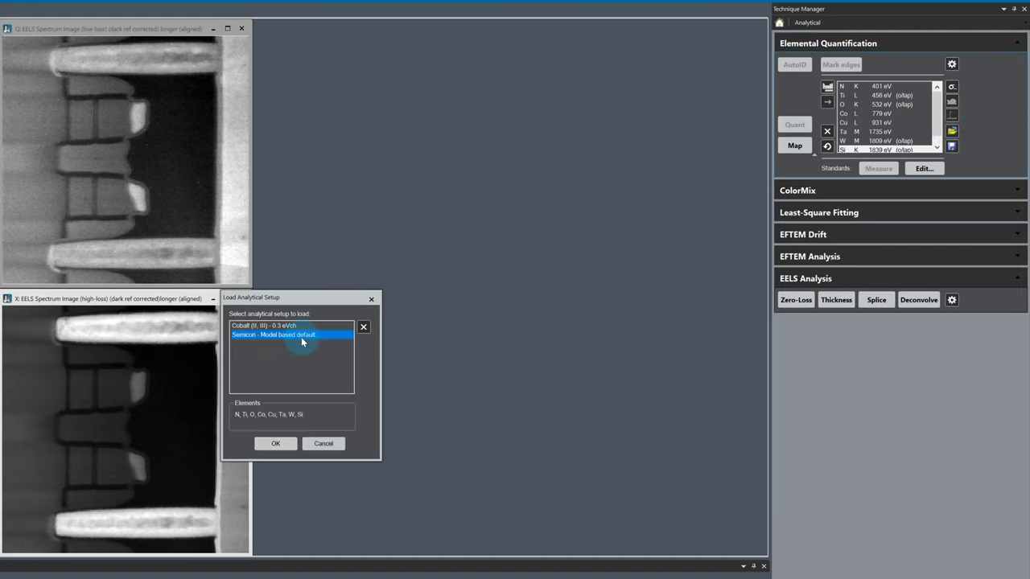
pyautogui.click(275, 444)
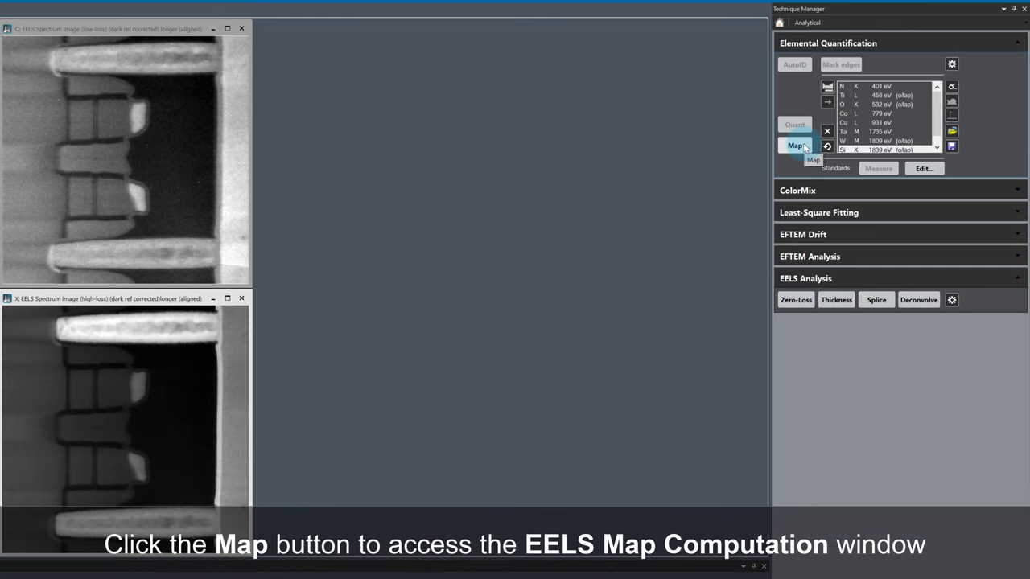
# Compute cross-section-scaled signal-integral maps for N, O, Si, Ti, Co, Cu, Ta and W.
pyautogui.click(795, 146)
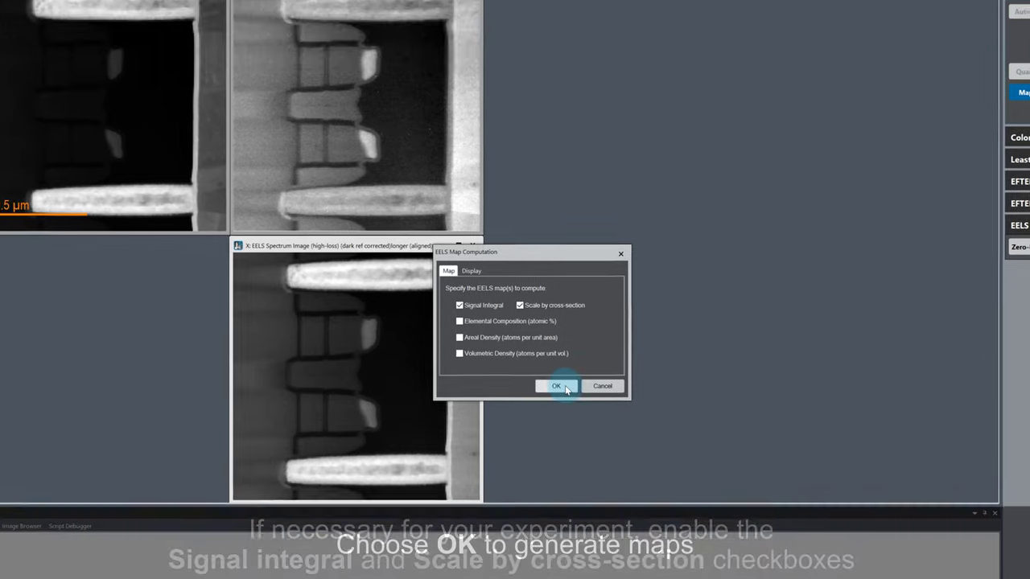
pyautogui.click(516, 314)
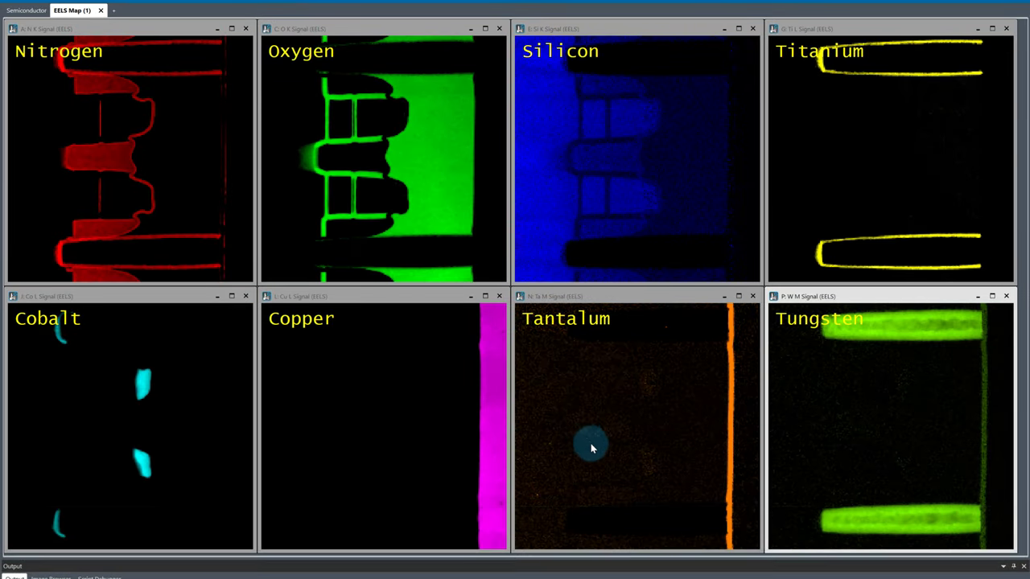
# Move the Tantalum map, then the Tungsten map, to the Semiconductor workspace.
pyautogui.click(679, 362)
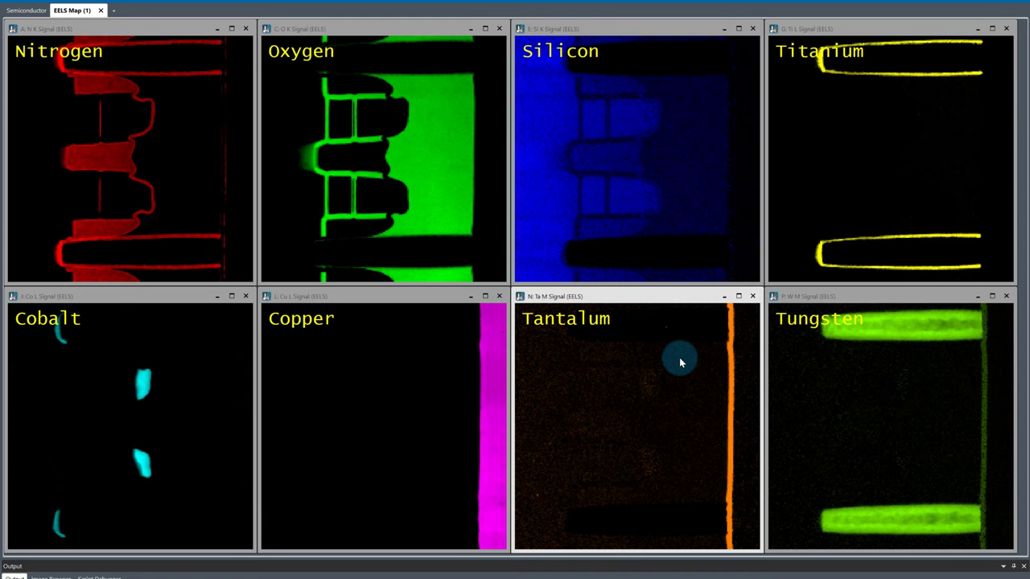
pyautogui.rightClick(680, 363)
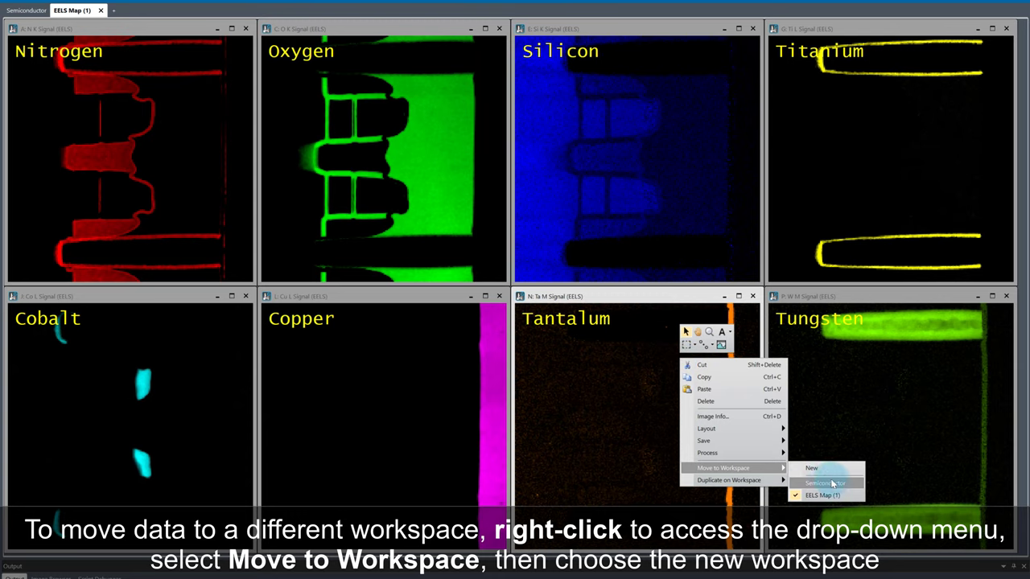
pyautogui.click(832, 483)
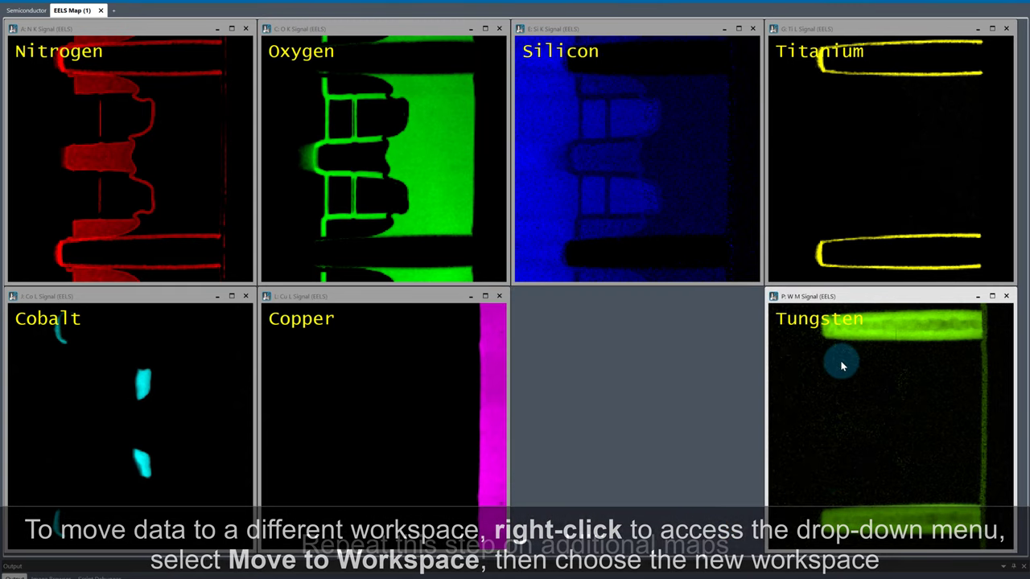
pyautogui.rightClick(842, 366)
pyautogui.moveTo(901, 471)
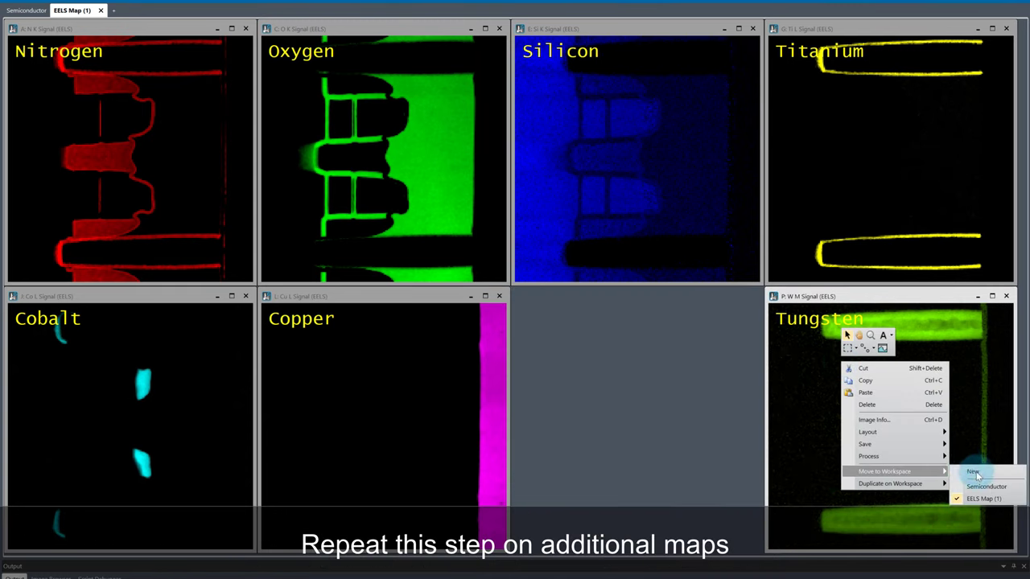
pyautogui.click(994, 489)
# Pick a spectrum from the upper bright bar of the high-loss image with the Spectrum Picker.
pyautogui.click(29, 11)
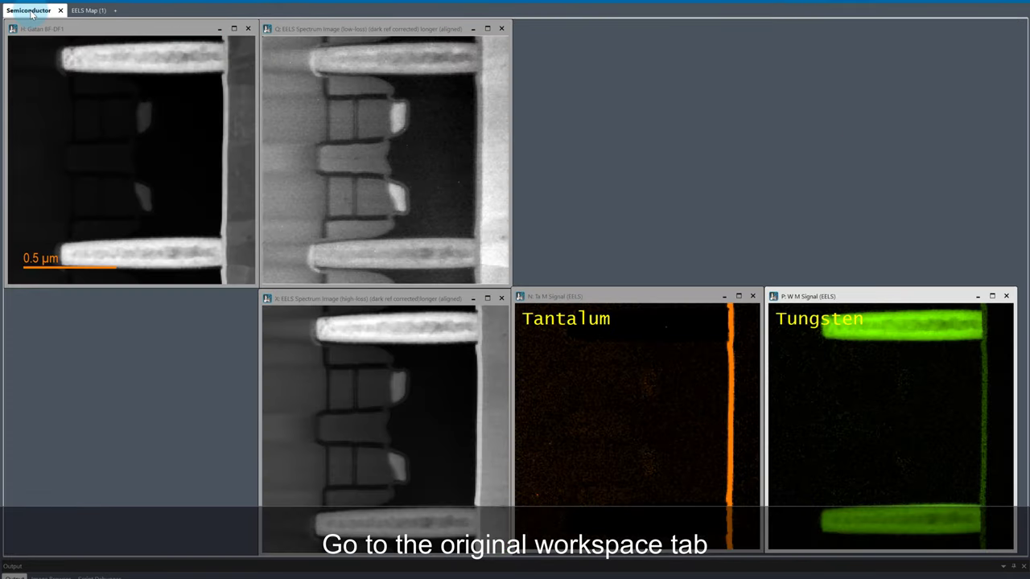
pyautogui.click(470, 361)
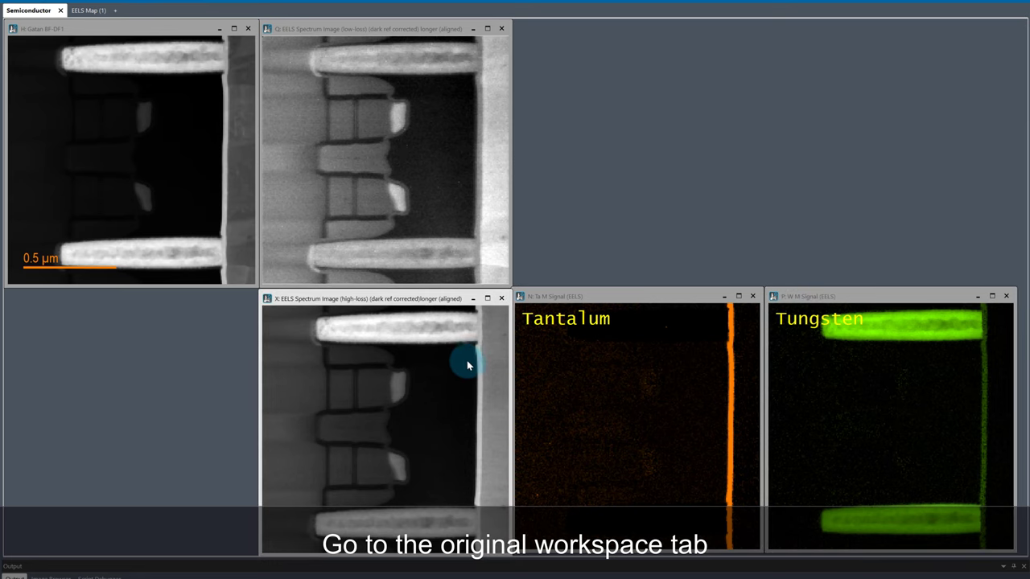
pyautogui.rightClick(463, 333)
pyautogui.click(471, 302)
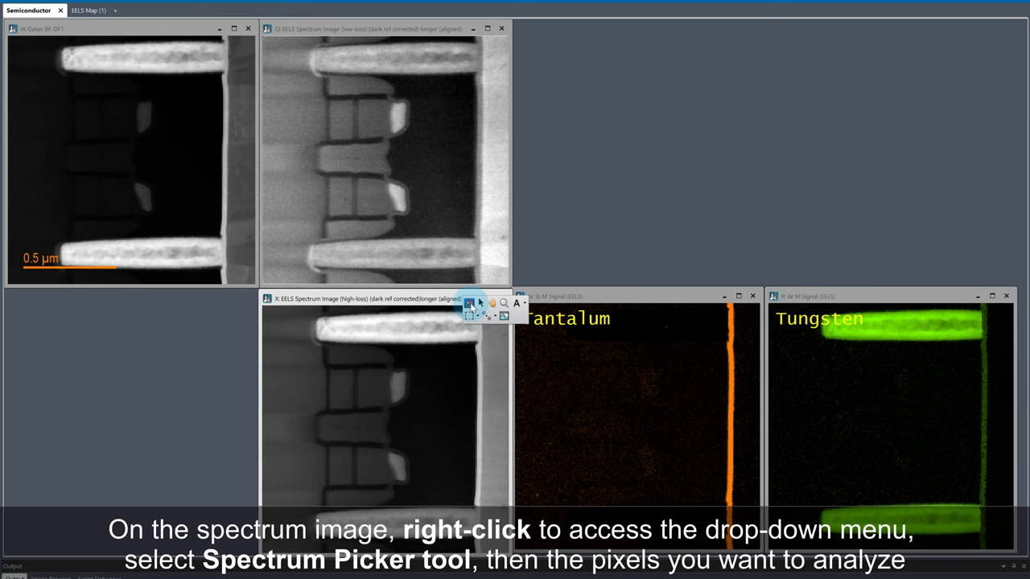
pyautogui.click(412, 330)
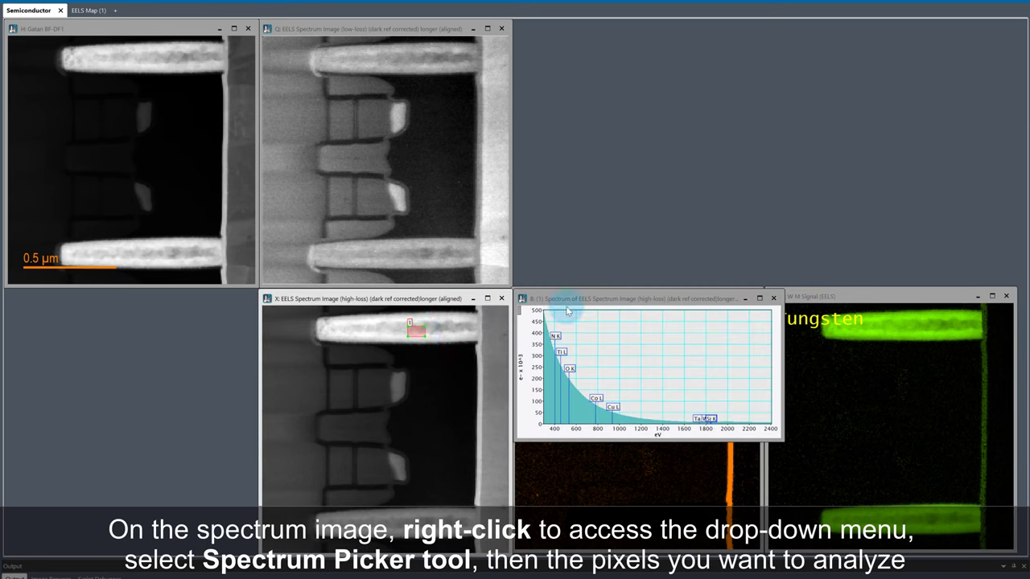
# Enlarge the spectrum at the top, split it at 1400 eV, and mirror the picker onto the Tantalum map.
pyautogui.moveTo(583, 295); pyautogui.dragTo(586, 240)
pyautogui.moveTo(587, 172); pyautogui.dragTo(588, 24)
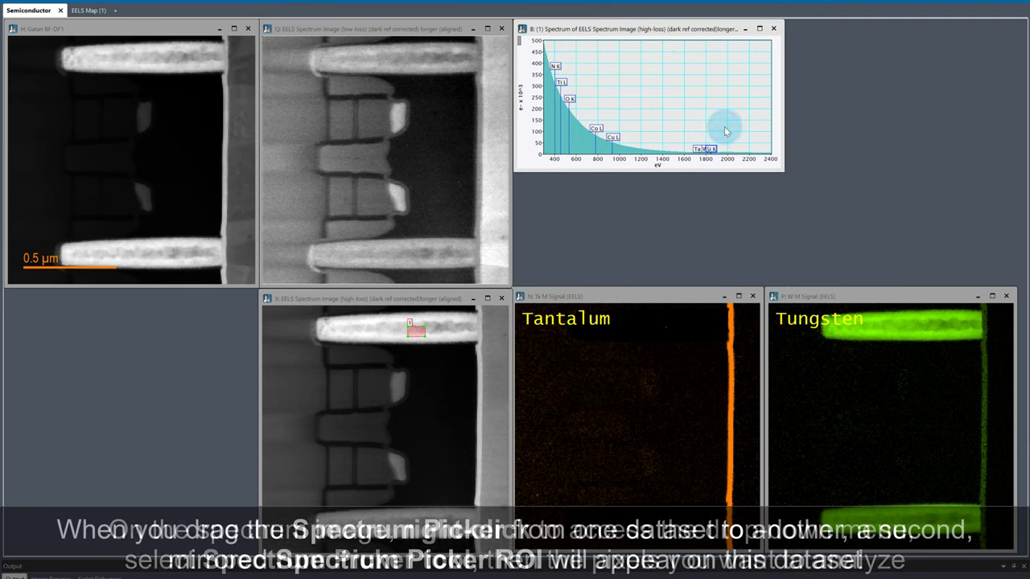
pyautogui.moveTo(783, 172); pyautogui.dragTo(1011, 281)
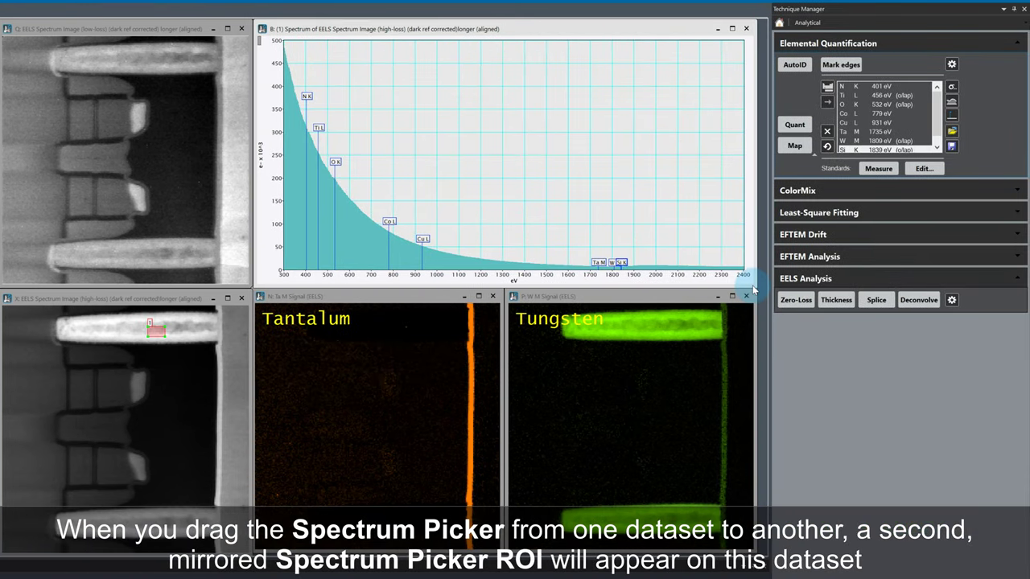
pyautogui.moveTo(754, 289); pyautogui.dragTo(266, 39)
pyautogui.moveTo(495, 86); pyautogui.dragTo(516, 91)
pyautogui.moveTo(155, 331); pyautogui.dragTo(431, 339)
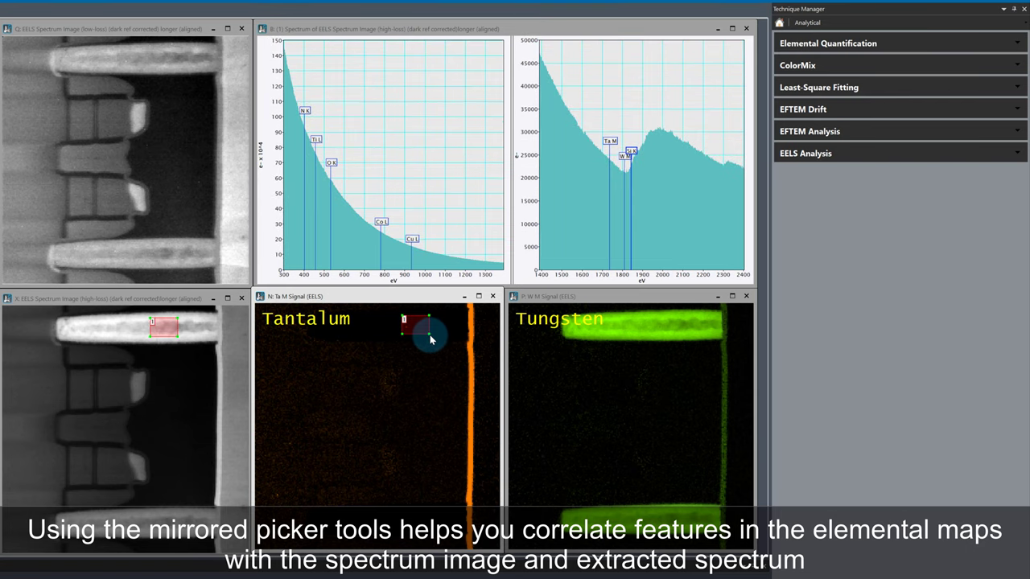
# Show the W M edge fit (1211–2348 eV) and resample the spectrum from the tantalum liner strip.
pyautogui.click(792, 43)
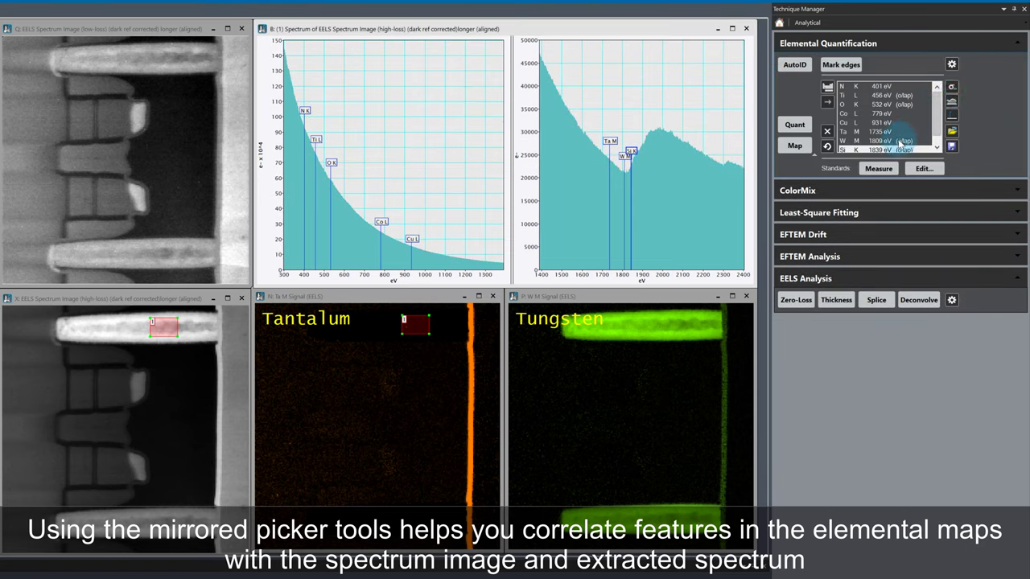
pyautogui.click(900, 142)
pyautogui.click(953, 92)
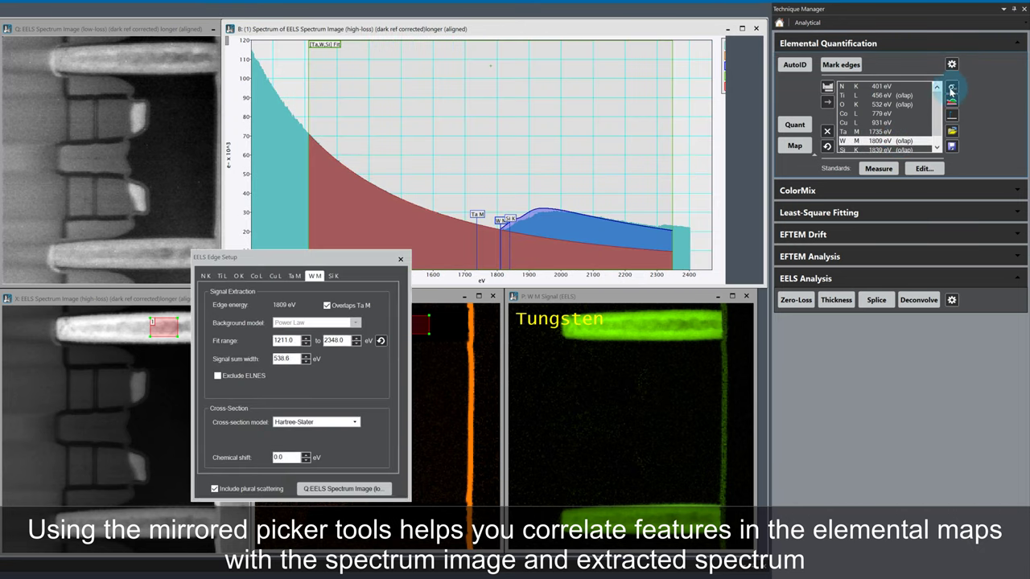
pyautogui.moveTo(323, 261); pyautogui.dragTo(135, 36)
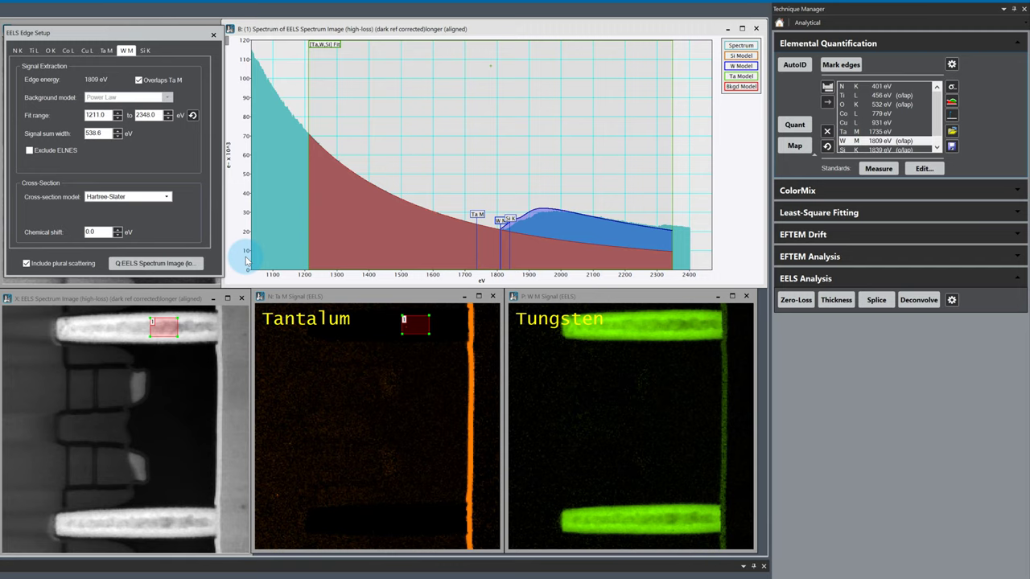
pyautogui.moveTo(245, 258); pyautogui.dragTo(242, 207)
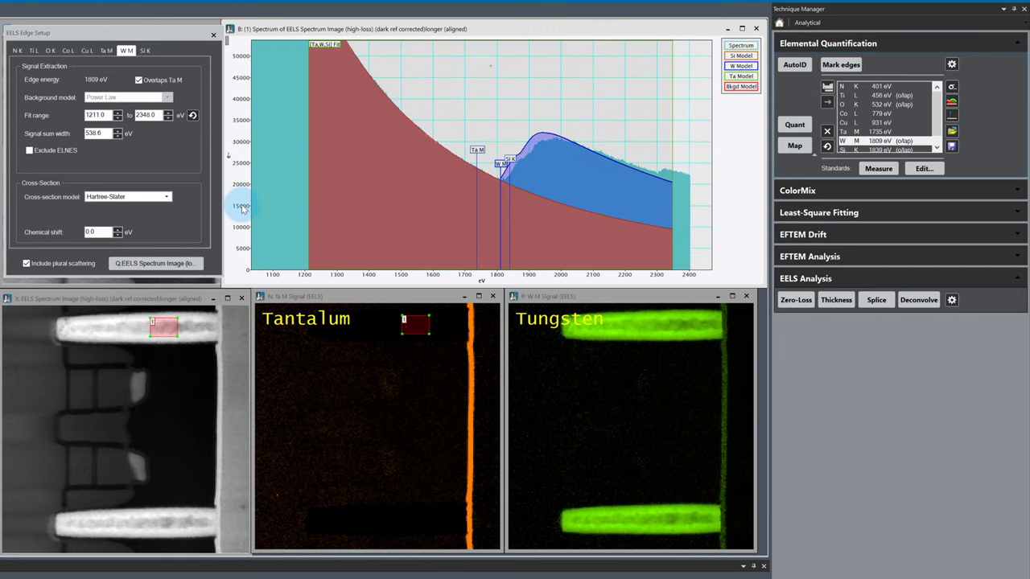
pyautogui.moveTo(167, 330)
pyautogui.mouseDown()
pyautogui.moveTo(190, 329)
pyautogui.moveTo(172, 331)
pyautogui.moveTo(221, 343)
pyautogui.moveTo(231, 357)
pyautogui.moveTo(221, 415)
pyautogui.mouseUp()
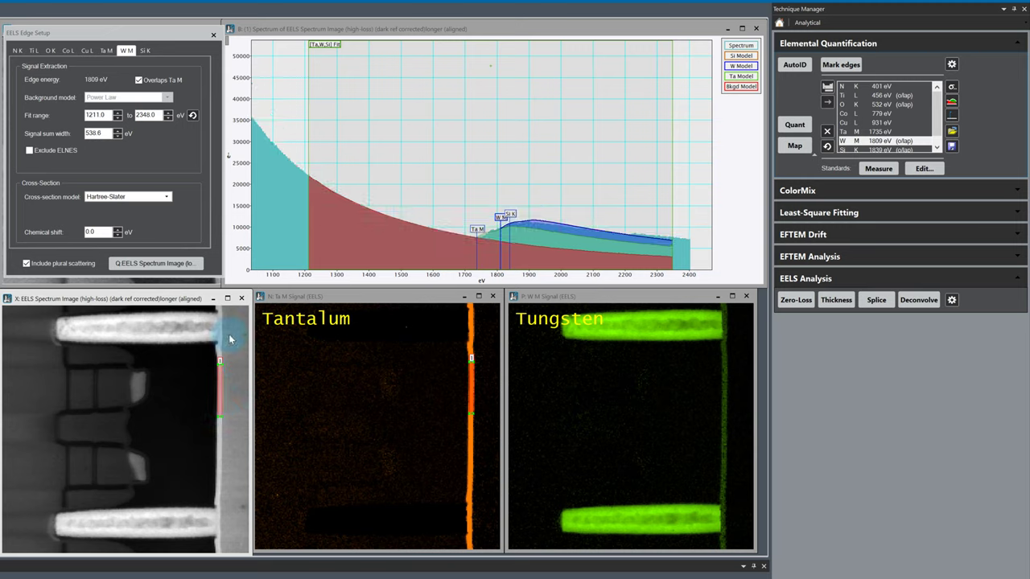
# Zoom the spectrum's intensity axis down to roughly 19000 counts.
pyautogui.click(237, 256)
pyautogui.moveTo(236, 256); pyautogui.dragTo(230, 158)
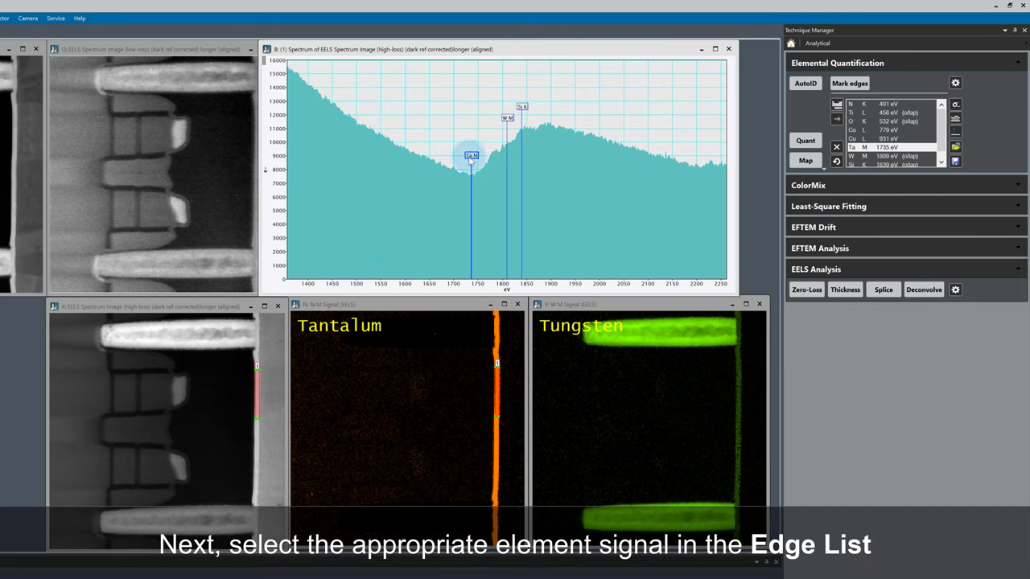
# Measure a Ta M standard, shifting the background window slightly lower and deconvolving plural scattering.
pyautogui.click(867, 149)
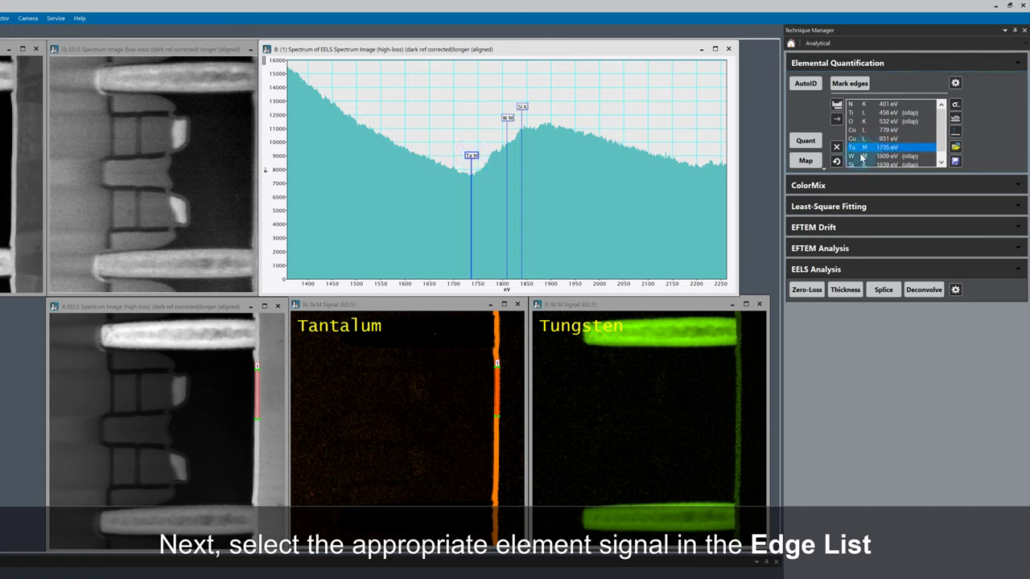
pyautogui.click(824, 170)
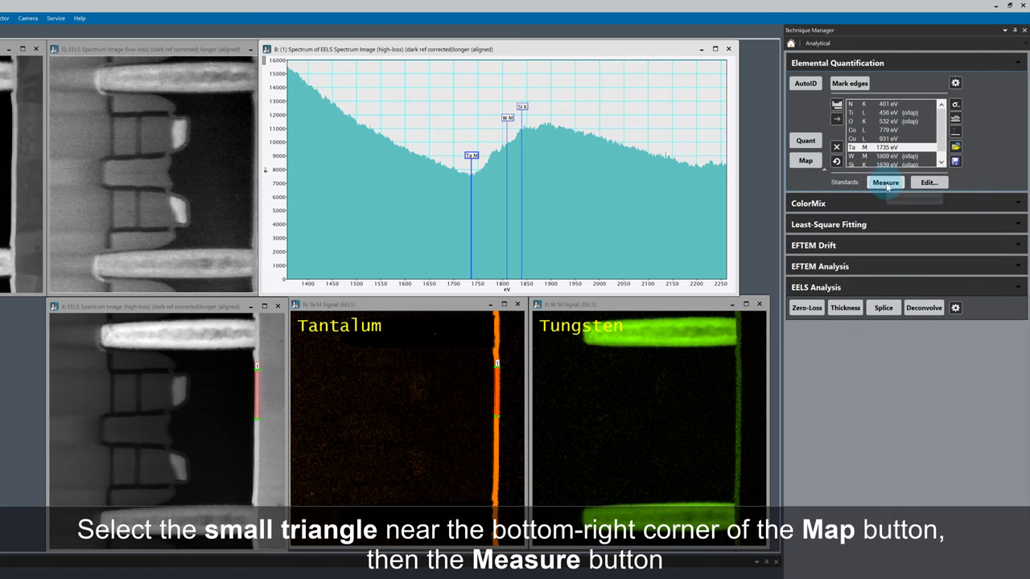
pyautogui.click(876, 183)
pyautogui.moveTo(433, 157); pyautogui.dragTo(429, 161)
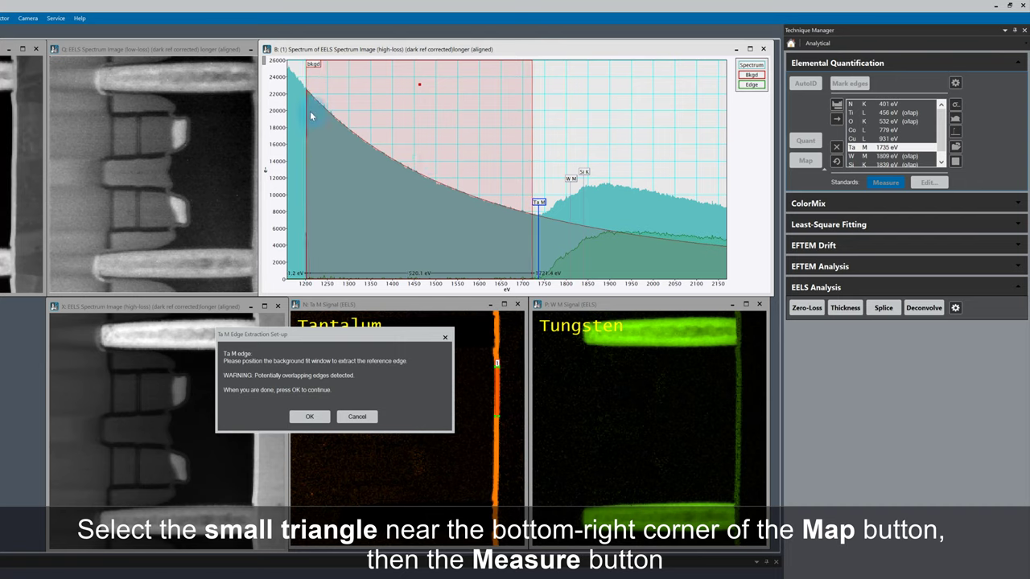
pyautogui.moveTo(351, 161); pyautogui.dragTo(350, 161)
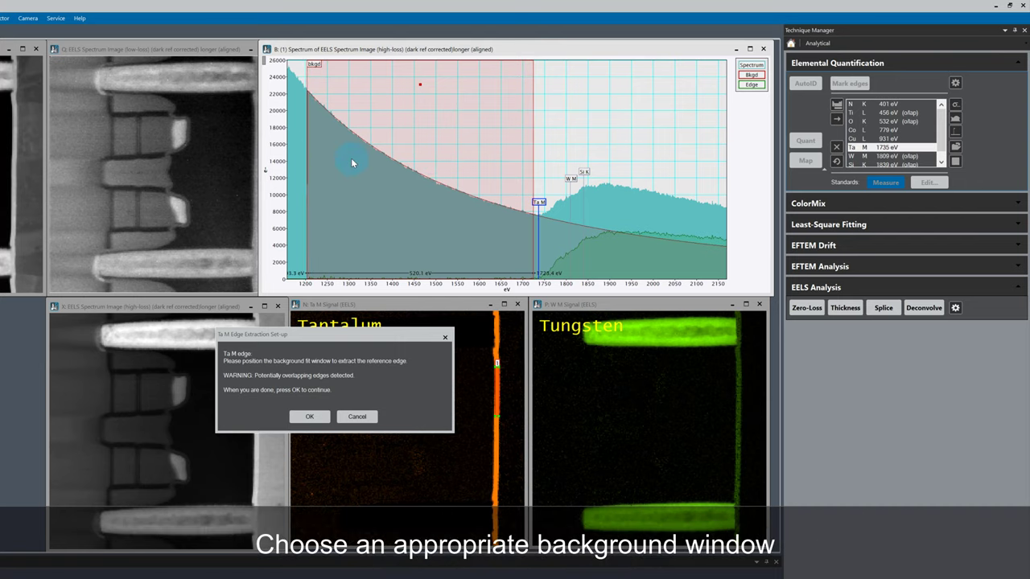
pyautogui.click(316, 417)
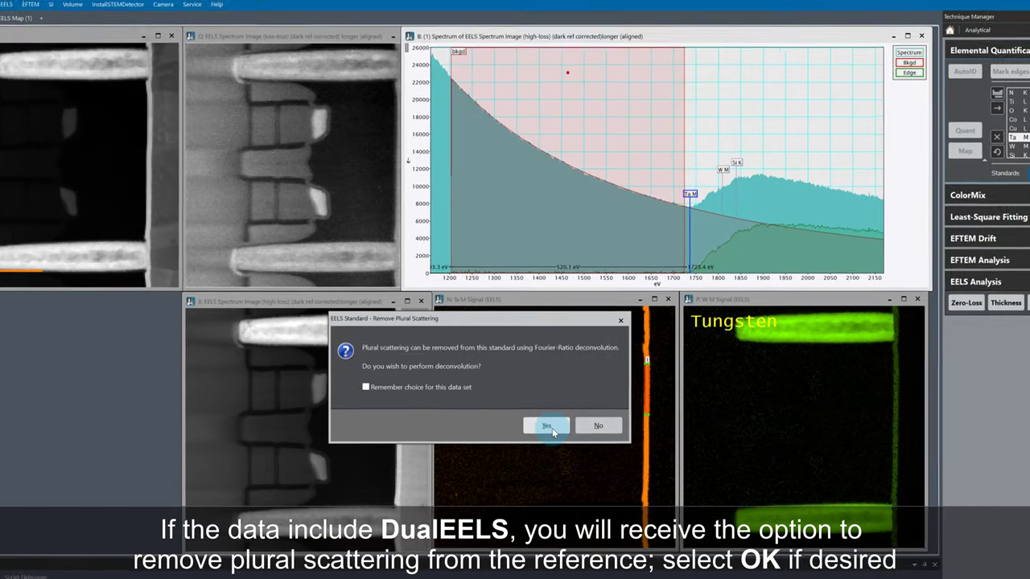
pyautogui.click(396, 427)
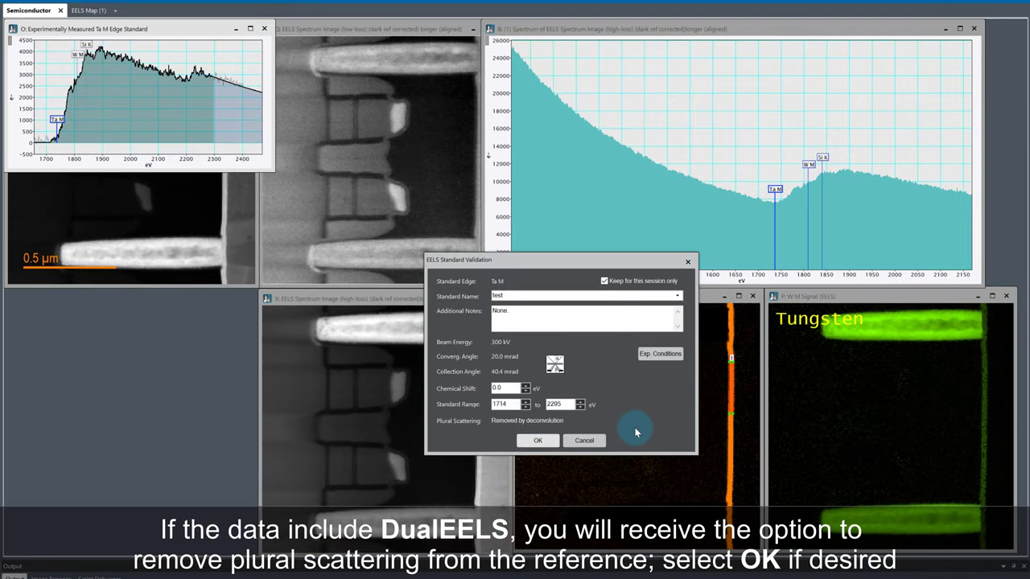
# Name the standard 'Ta (Semicon)' and add notes '- Titan Themis - Dual EELS SI'.
pyautogui.doubleClick(510, 297)
pyautogui.write('Ta (Semicon')
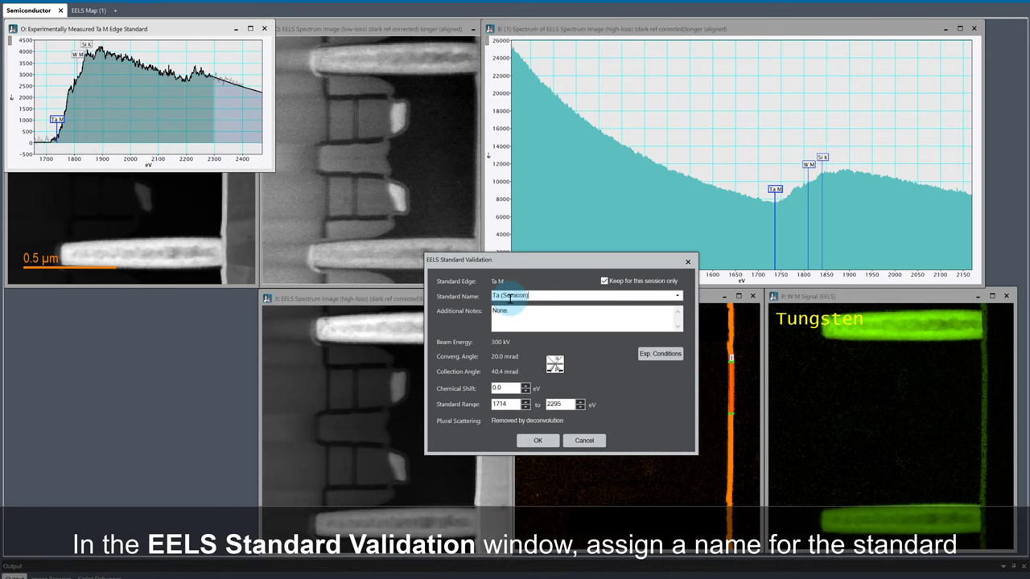
pyautogui.write(')')
pyautogui.press('Tab')
pyautogui.press('BackSpace')
pyautogui.write('- Titan Themis - Dual EELS SI')
pyautogui.press('Return')
pyautogui.write('- Muli-pixel, summed')
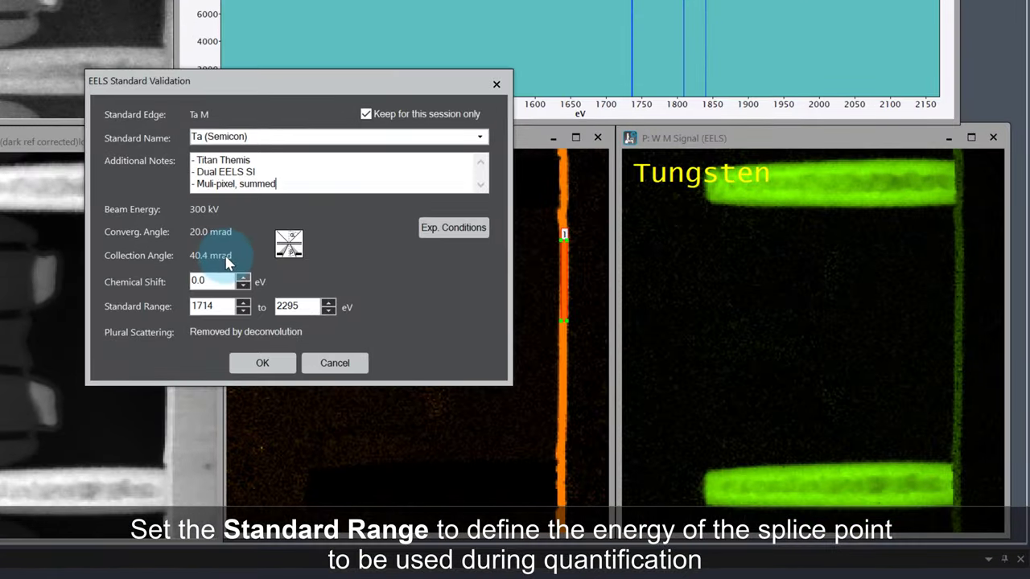
# Try 1900 as the upper standard range, then set it back to 2295 eV.
pyautogui.doubleClick(564, 405)
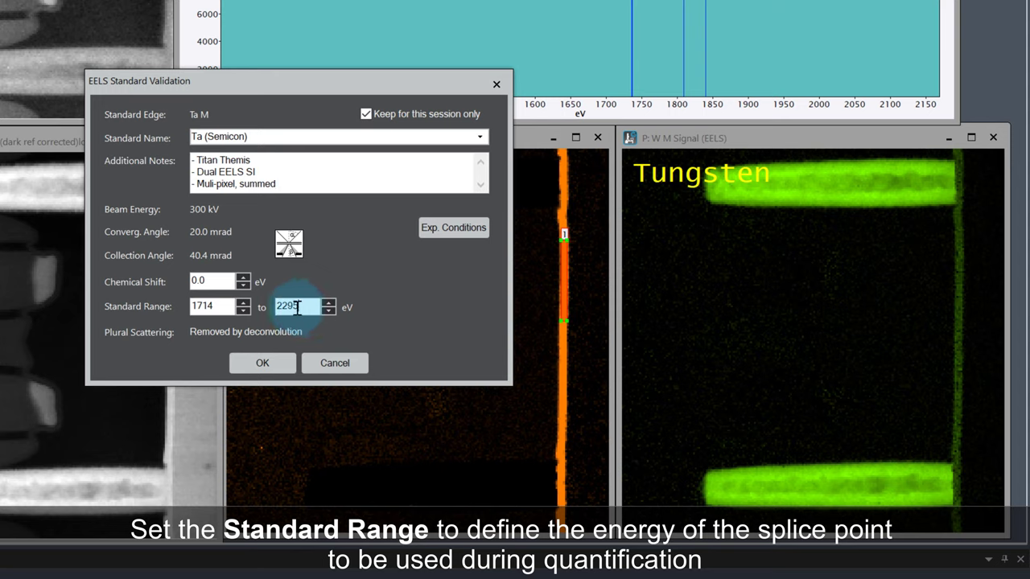
pyautogui.doubleClick(304, 309)
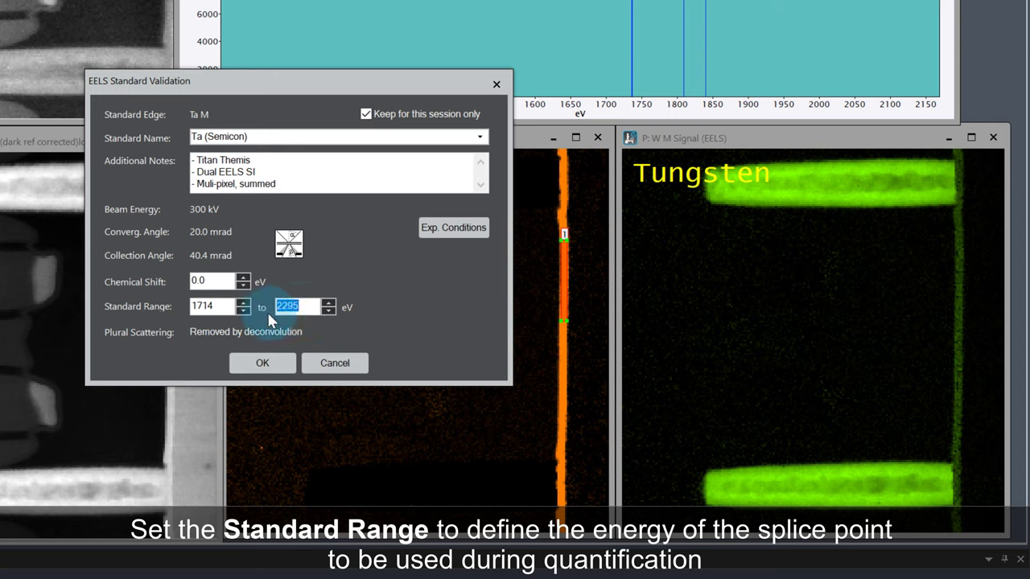
pyautogui.write('1900')
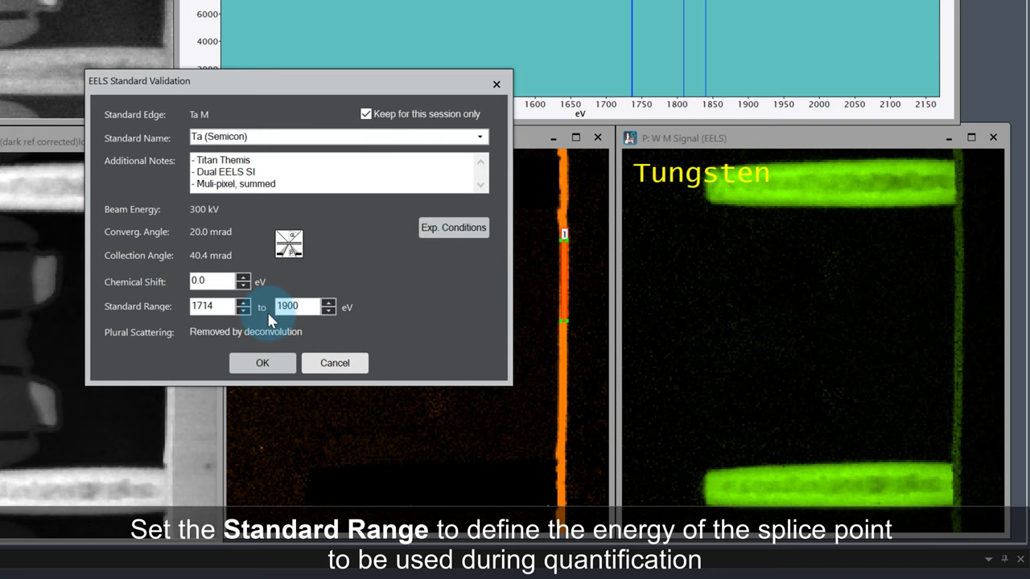
pyautogui.doubleClick(293, 310)
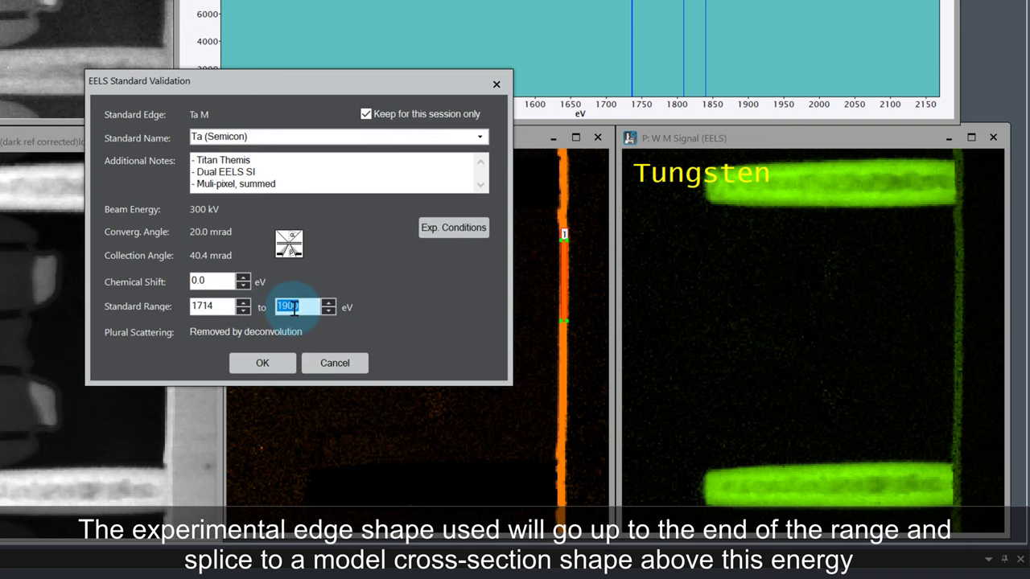
pyautogui.write('2295')
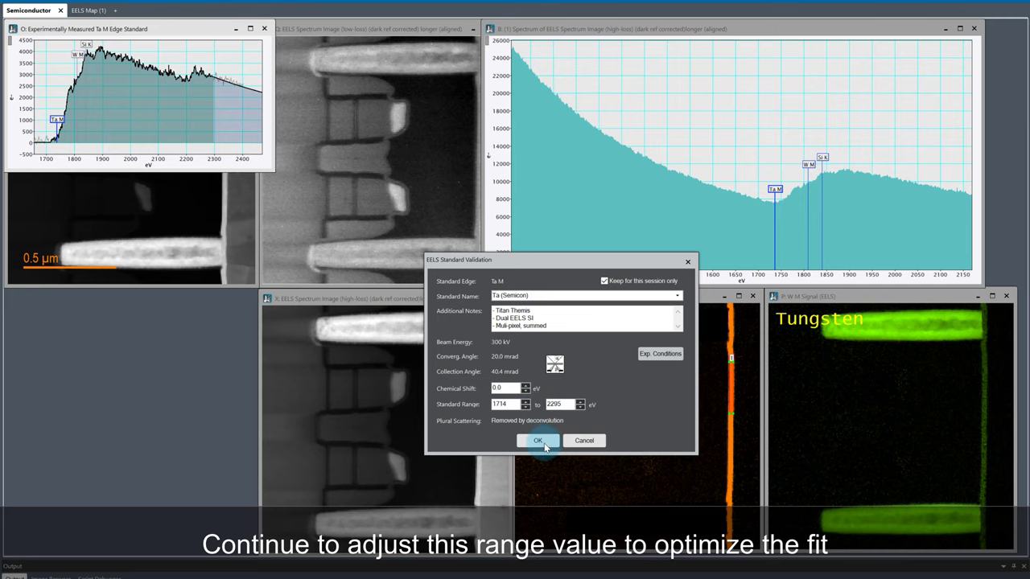
# Save the Ta standard and save a W M standard 'W Plug (Semicon)' with Titan Themis, Dual EELS SI notes.
pyautogui.click(541, 442)
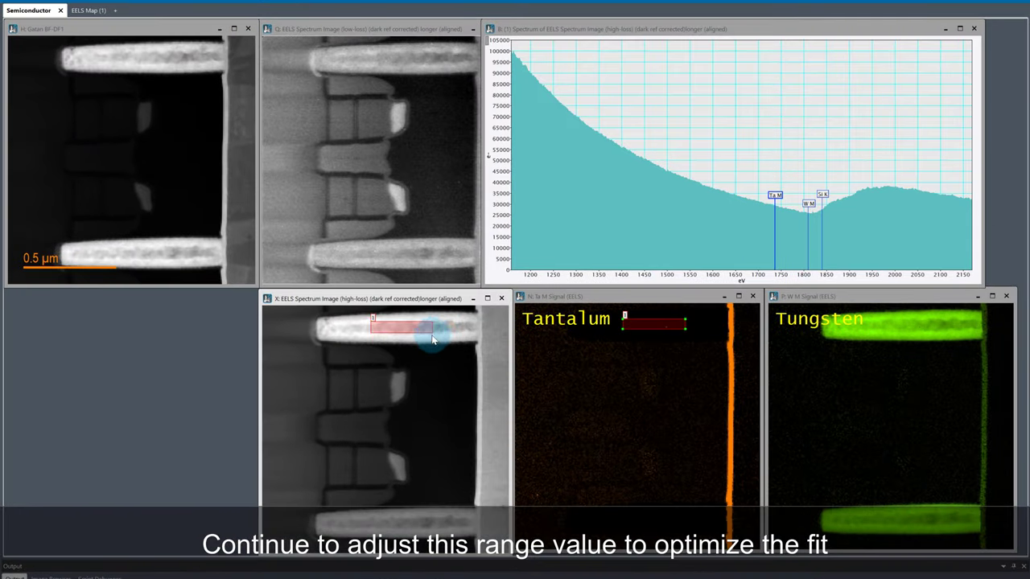
pyautogui.click(535, 414)
pyautogui.write('W Plug (Semicon)')
pyautogui.press('Tab')
pyautogui.write('- Titan Themis')
pyautogui.press('Return')
pyautogui.write('- Dual EELS SI')
pyautogui.press('Return')
pyautogui.write('- Mulit-pixel, summed')
pyautogui.click(538, 440)
# Measure a deconvolved Si K standard from a new area and save it as 'SiO2' with notes.
pyautogui.moveTo(448, 333); pyautogui.dragTo(460, 489)
pyautogui.moveTo(724, 115); pyautogui.dragTo(685, 119)
pyautogui.click(534, 417)
pyautogui.click(556, 311)
pyautogui.hotkey('shift', 'Tab')
pyautogui.write('SiO2')
pyautogui.press('Tab')
pyautogui.write('- Titan Themis')
pyautogui.press('Return')
pyautogui.write('- Dual EELS SI')
pyautogui.press('Return')
pyautogui.write('- Multi-pixel, summed')
pyautogui.click(537, 441)
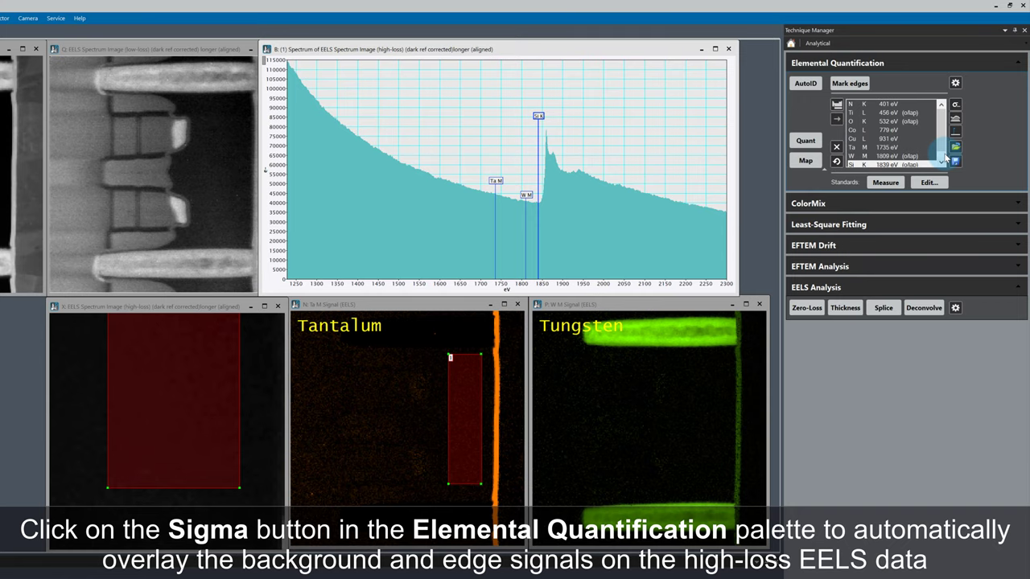
# Overlay the standards-based background and edge fits and place the high-loss image at lower left.
pyautogui.click(955, 105)
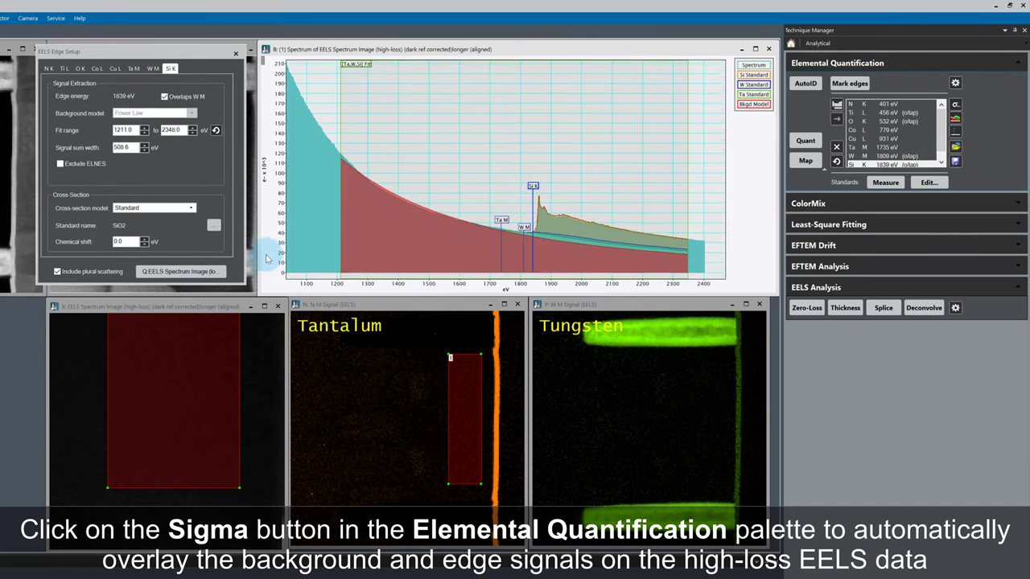
pyautogui.moveTo(472, 430); pyautogui.dragTo(445, 437)
pyautogui.moveTo(283, 302); pyautogui.dragTo(541, 39)
pyautogui.moveTo(541, 554); pyautogui.dragTo(282, 320)
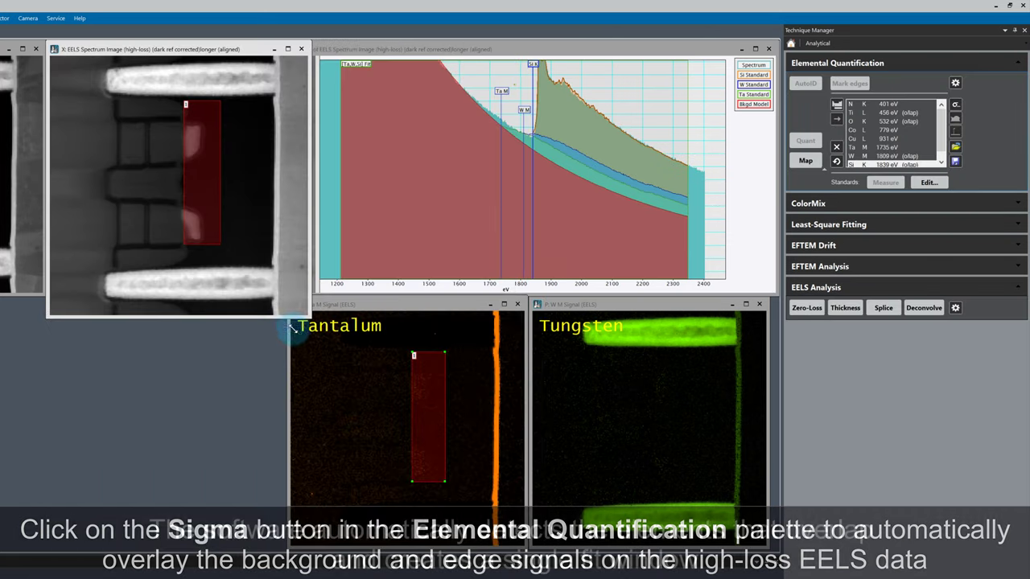
pyautogui.moveTo(221, 147); pyautogui.dragTo(194, 348)
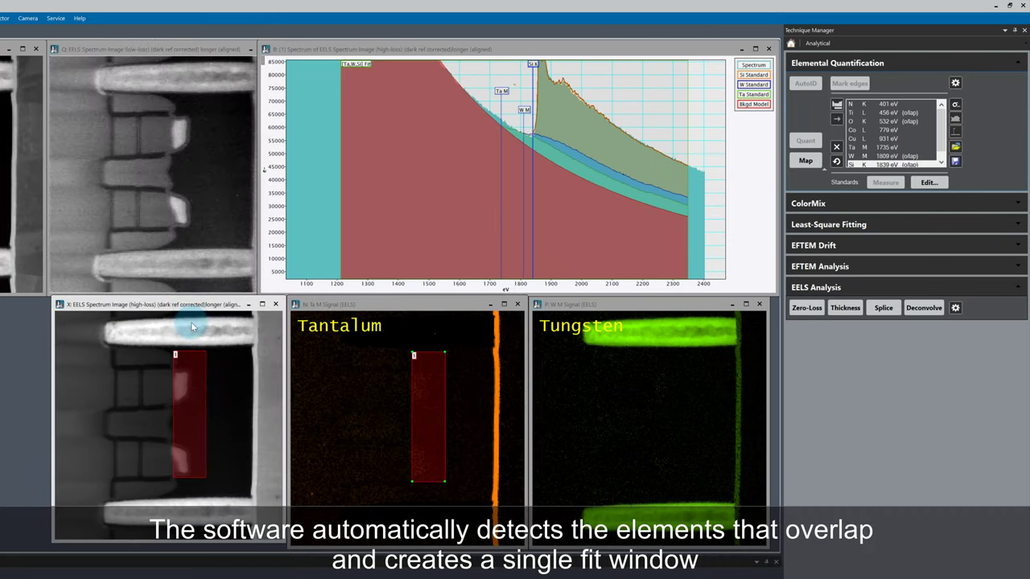
# Shrink the sampled area onto the tantalum liner and rescale intensity to 42000.
pyautogui.moveTo(221, 435); pyautogui.dragTo(243, 424)
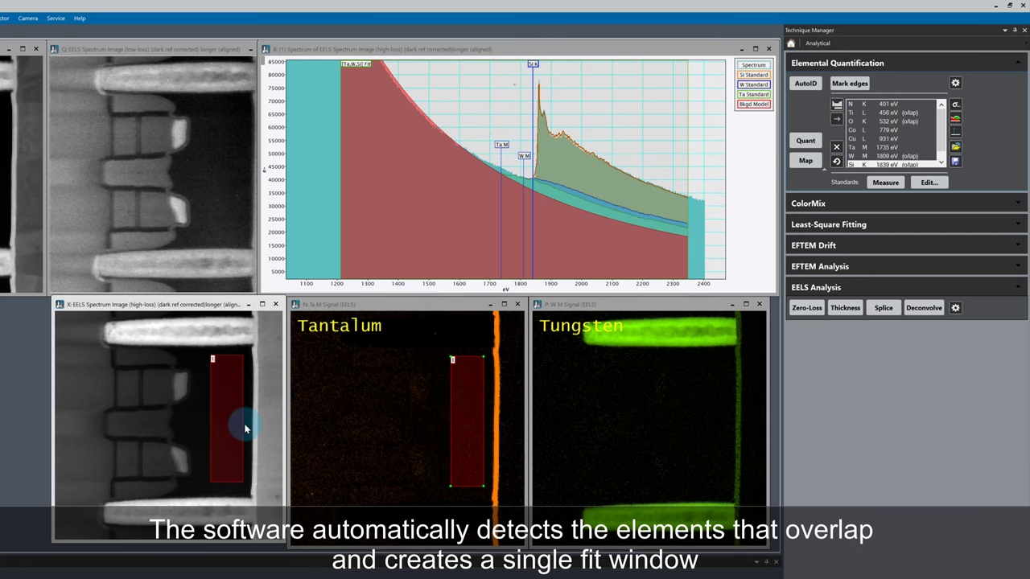
pyautogui.moveTo(242, 357); pyautogui.dragTo(246, 406)
pyautogui.click(277, 191)
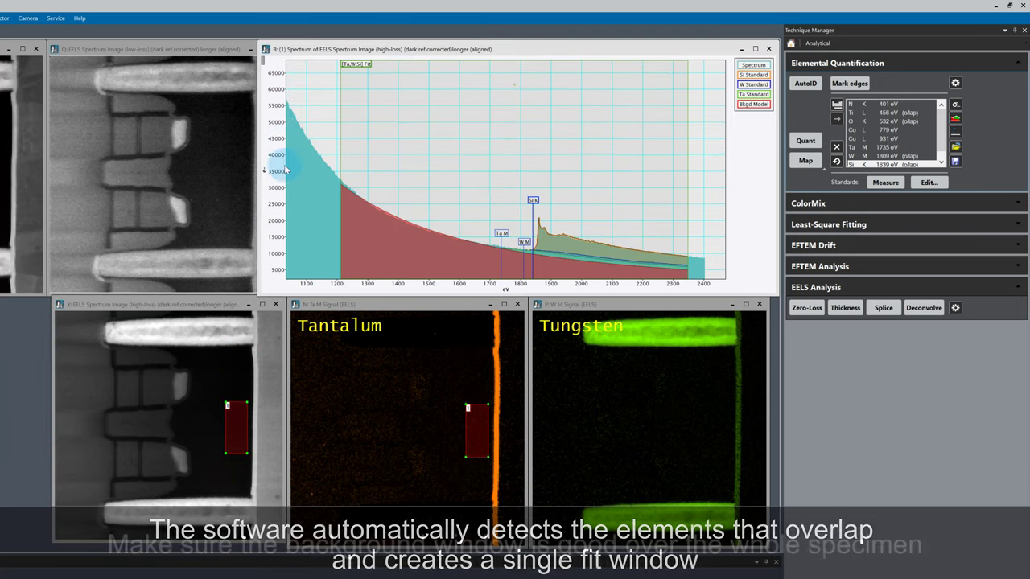
pyautogui.moveTo(283, 194); pyautogui.dragTo(461, 166)
pyautogui.moveTo(247, 430)
pyautogui.mouseDown()
pyautogui.moveTo(229, 377)
pyautogui.moveTo(196, 361)
pyautogui.moveTo(201, 373)
pyautogui.moveTo(212, 351)
pyautogui.moveTo(195, 367)
pyautogui.moveTo(227, 341)
pyautogui.moveTo(270, 382)
pyautogui.moveTo(251, 390)
pyautogui.moveTo(254, 424)
pyautogui.mouseUp()
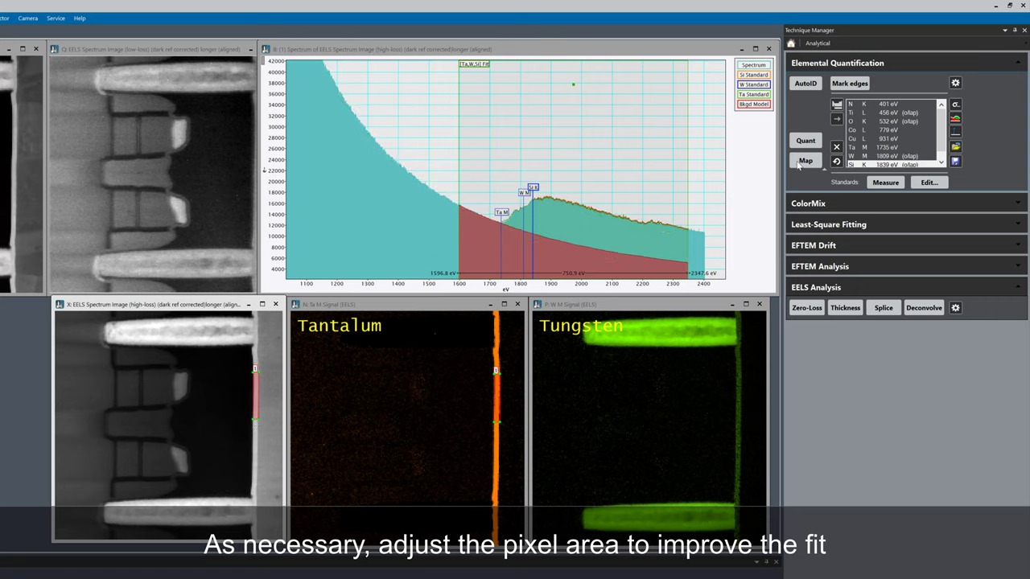
# Open the Si K edge settings and review its SiO2 cross-section standard.
pyautogui.click(955, 105)
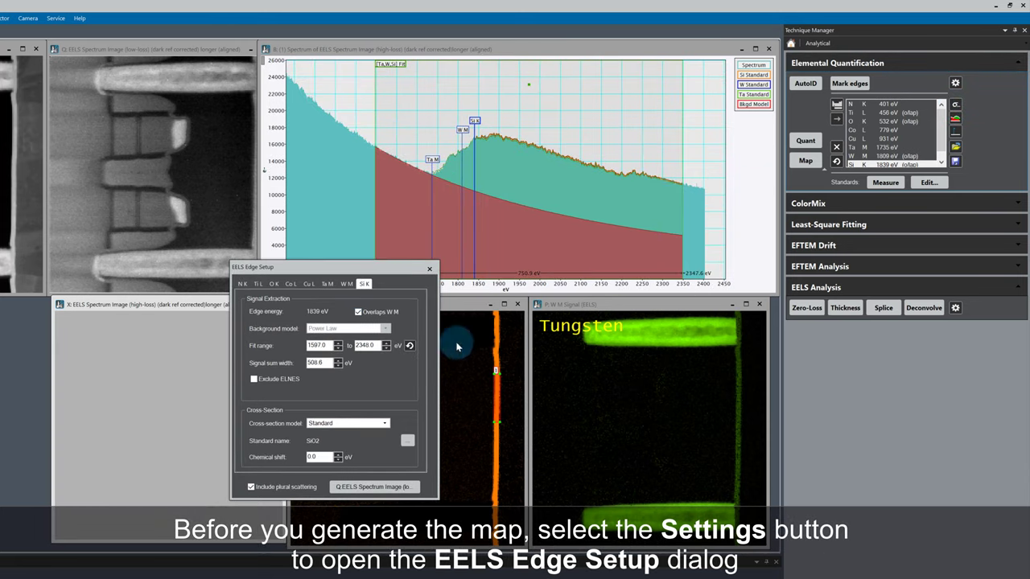
pyautogui.click(314, 414)
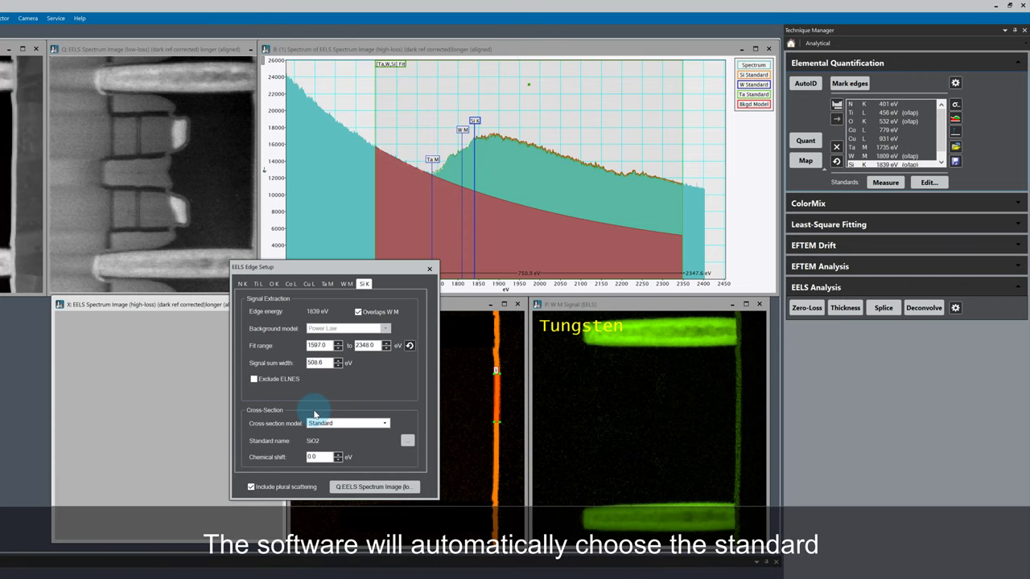
pyautogui.click(407, 441)
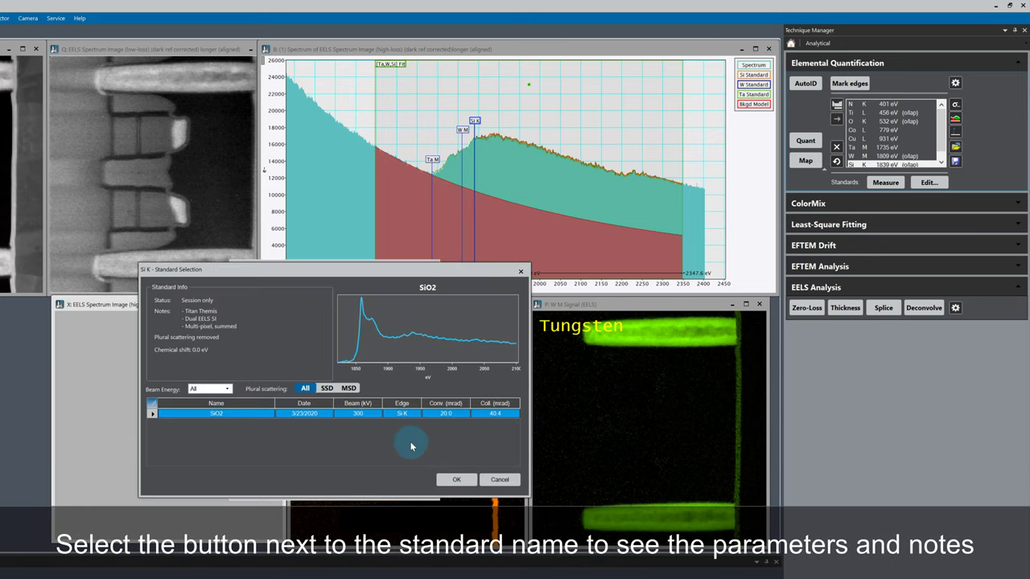
pyautogui.click(454, 480)
# Review the Ta (Semicon) standard for Ta M and the W Plug (Semicon) standard for W M.
pyautogui.click(327, 285)
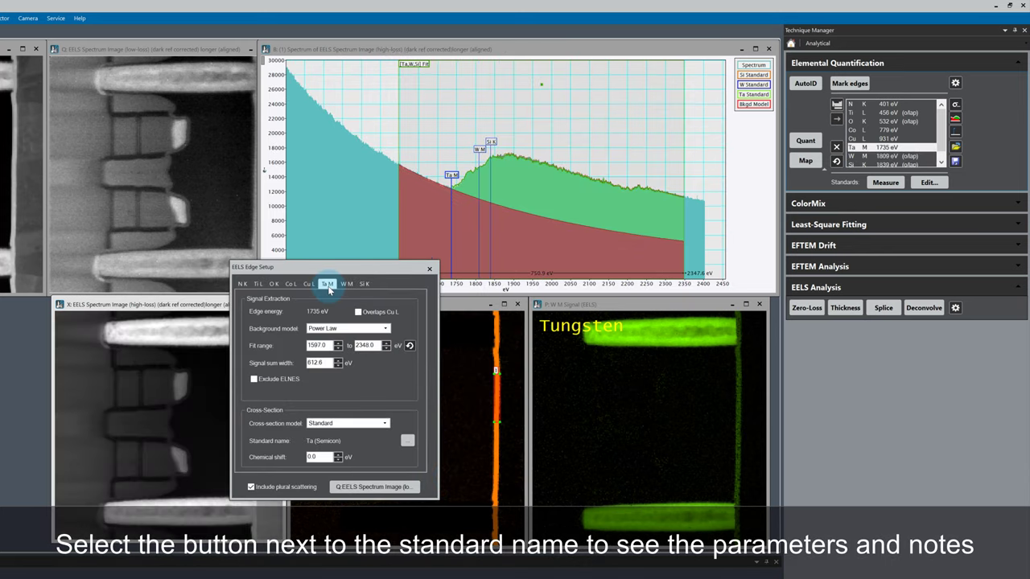
pyautogui.click(407, 441)
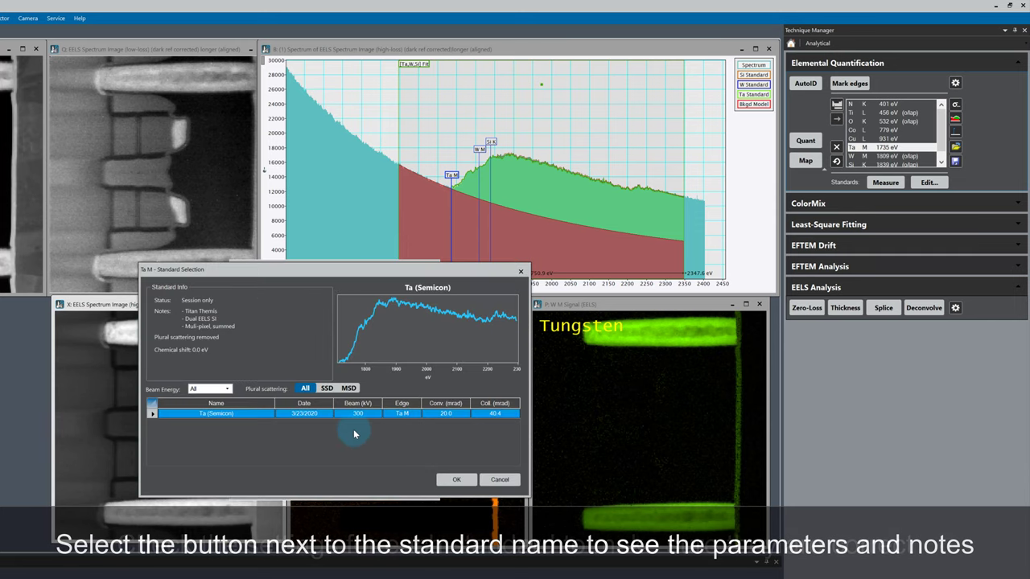
pyautogui.click(455, 479)
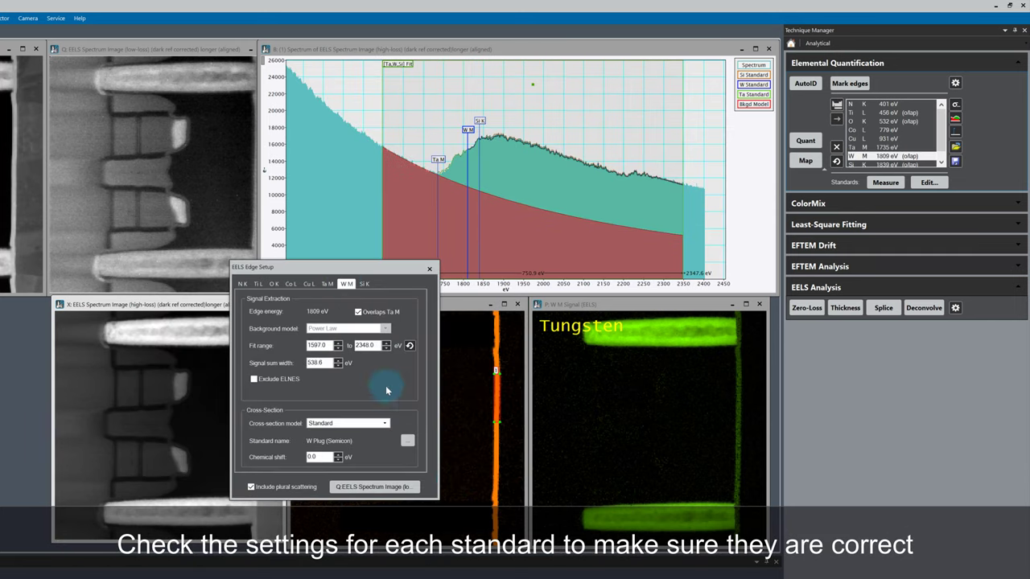
pyautogui.click(408, 441)
pyautogui.click(455, 479)
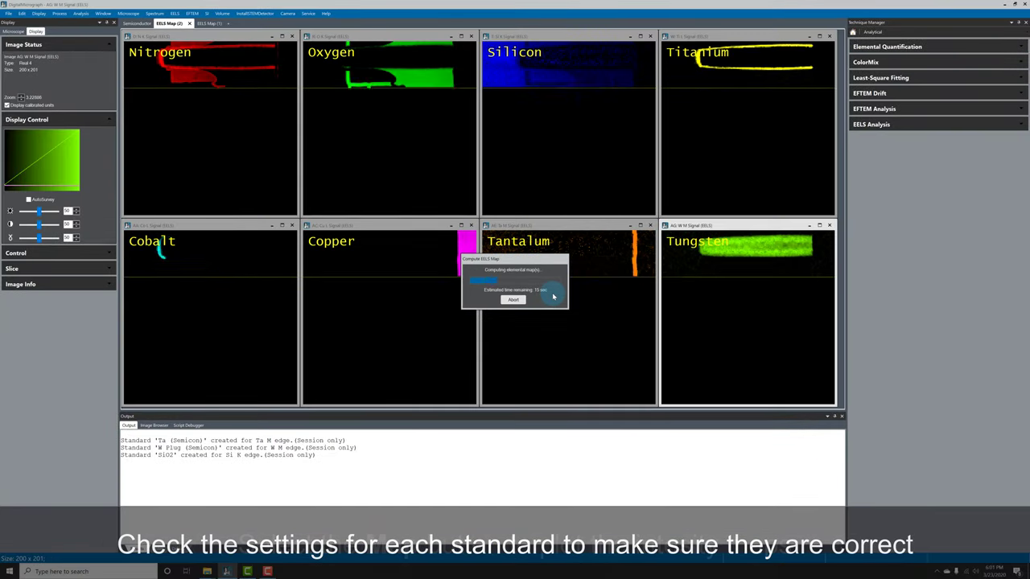
# Inspect the new standards-based Tantalum and Tungsten maps for the earlier artifact.
pyautogui.click(582, 227)
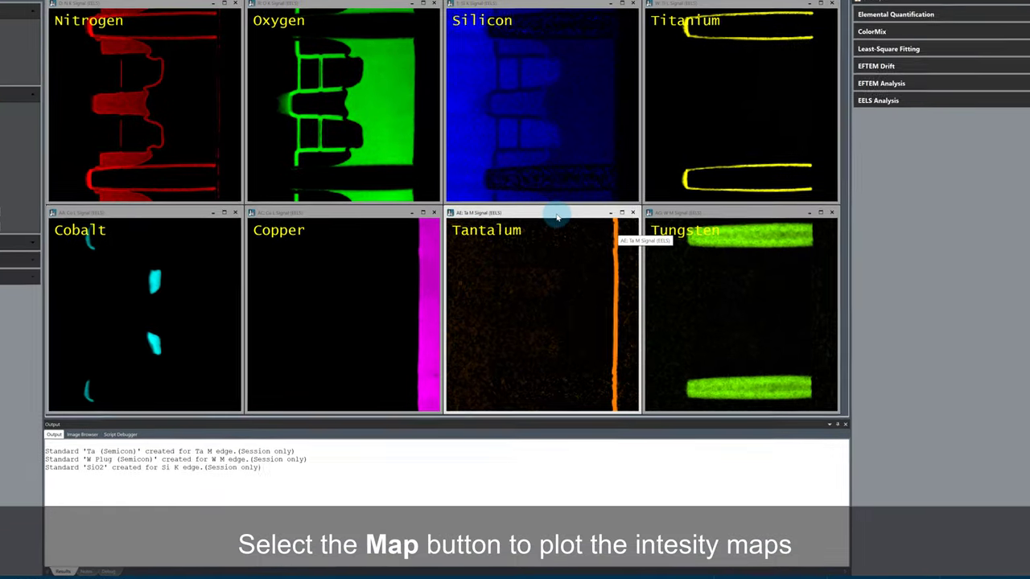
pyautogui.click(761, 213)
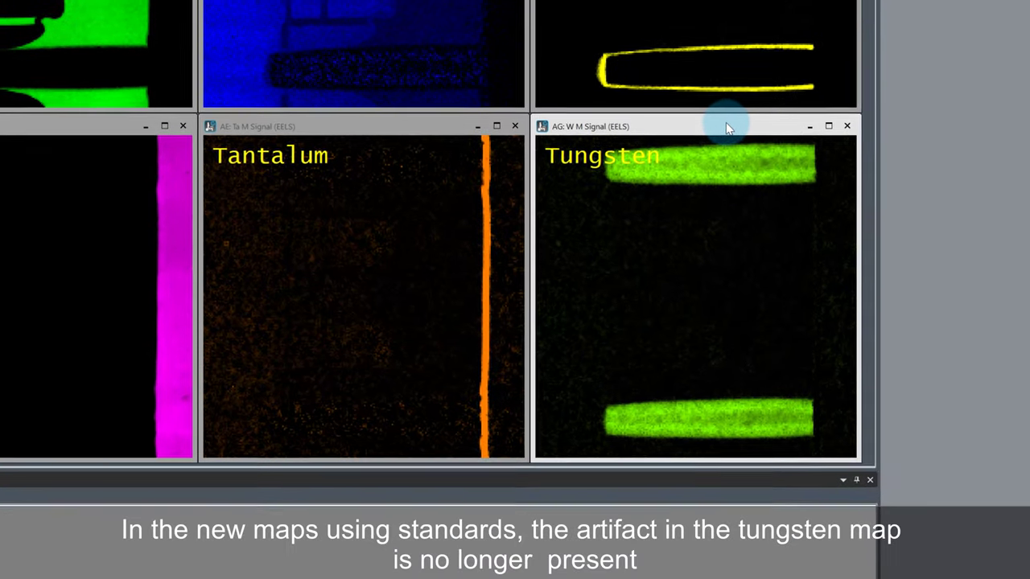